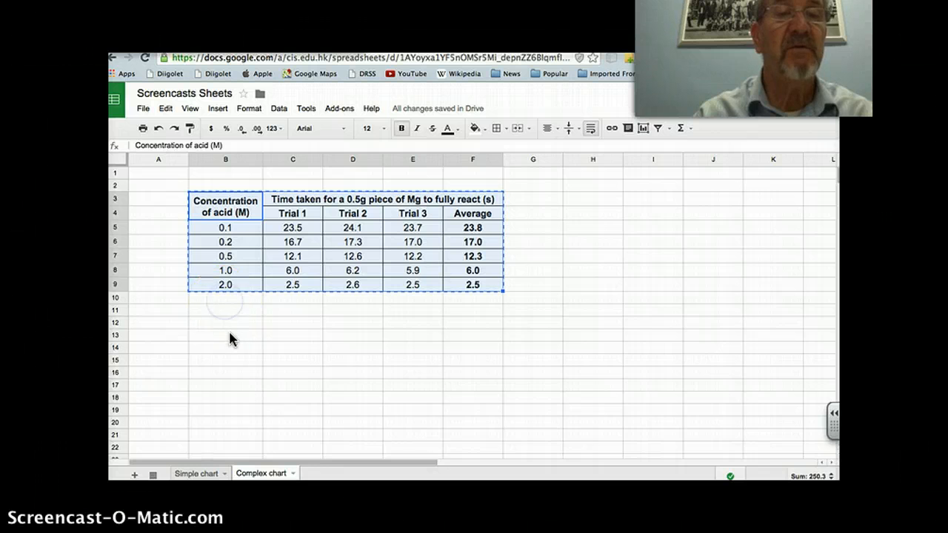
Copy the complete reaction-time table, B3:F9, and start a new chart from that range.
click(228, 334)
click(220, 216)
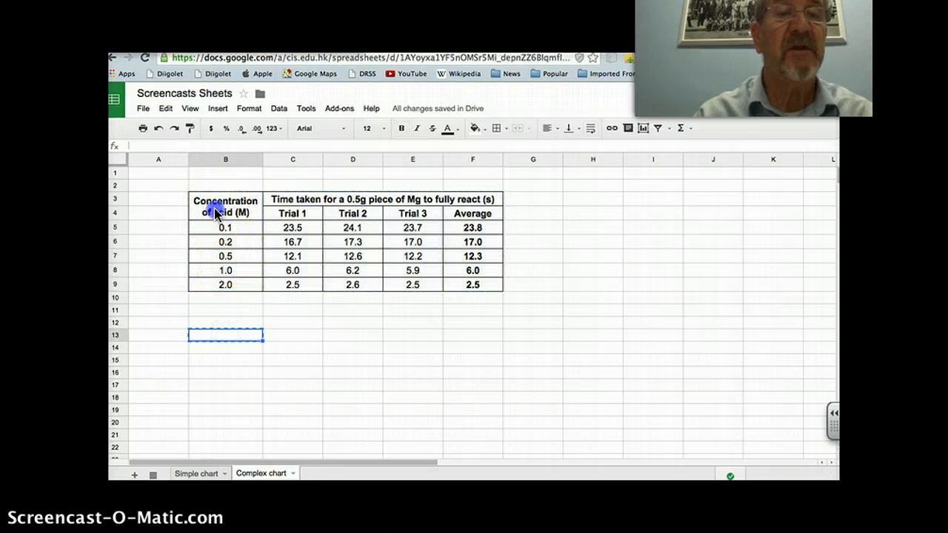
drag(290, 214, 482, 291)
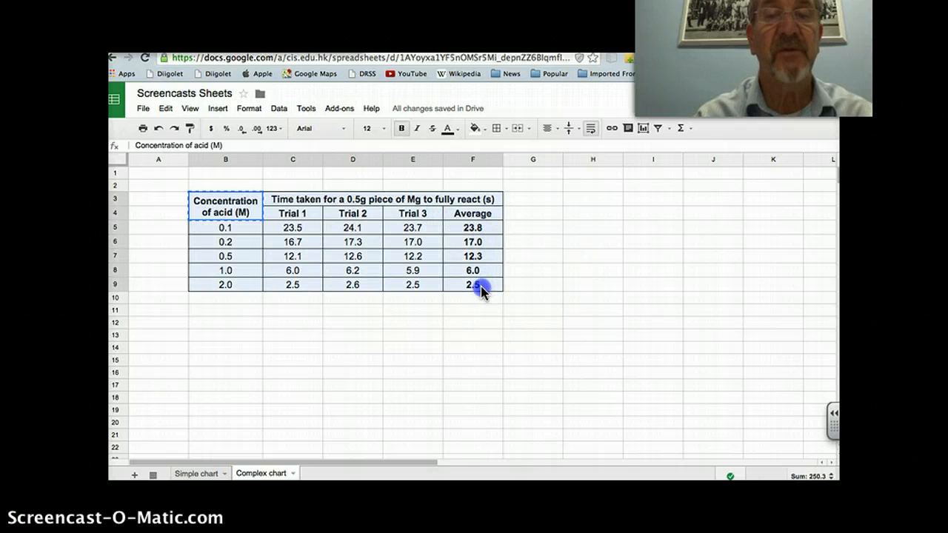
key(ctrl+c)
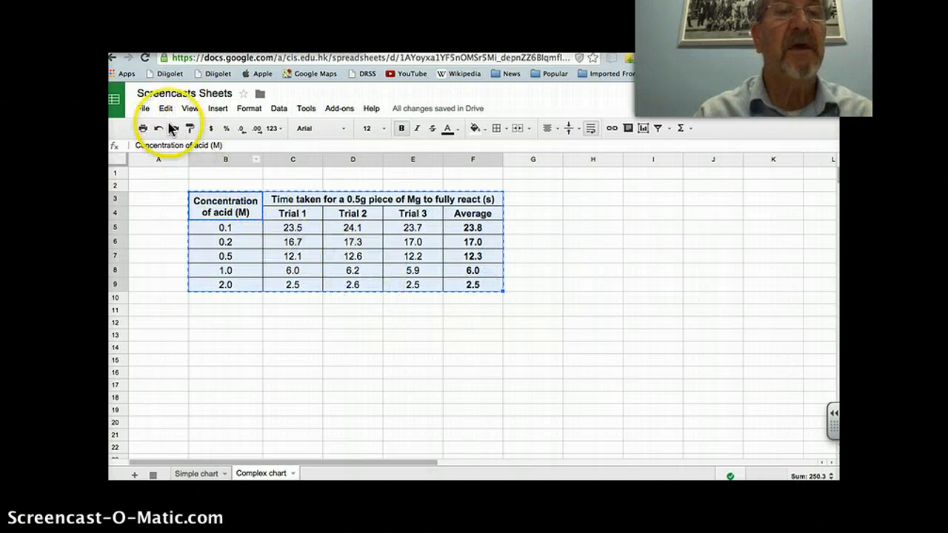
click(218, 108)
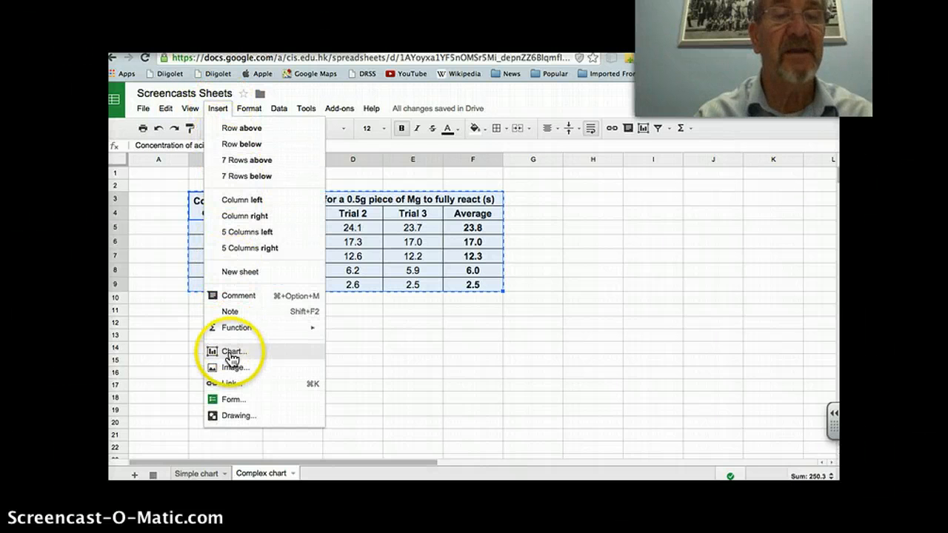
click(231, 352)
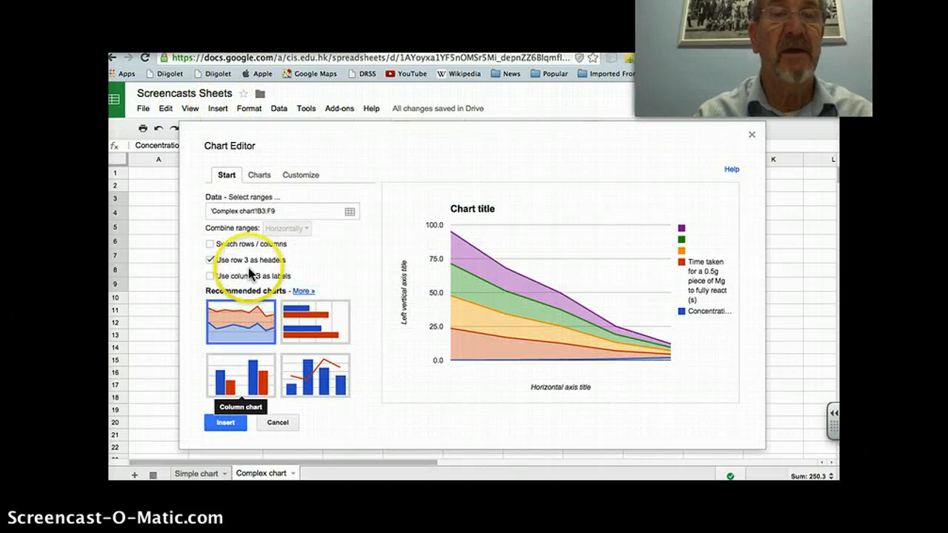
Change the chart type to Scatter, using the plain scatter variant with coloured points.
click(259, 175)
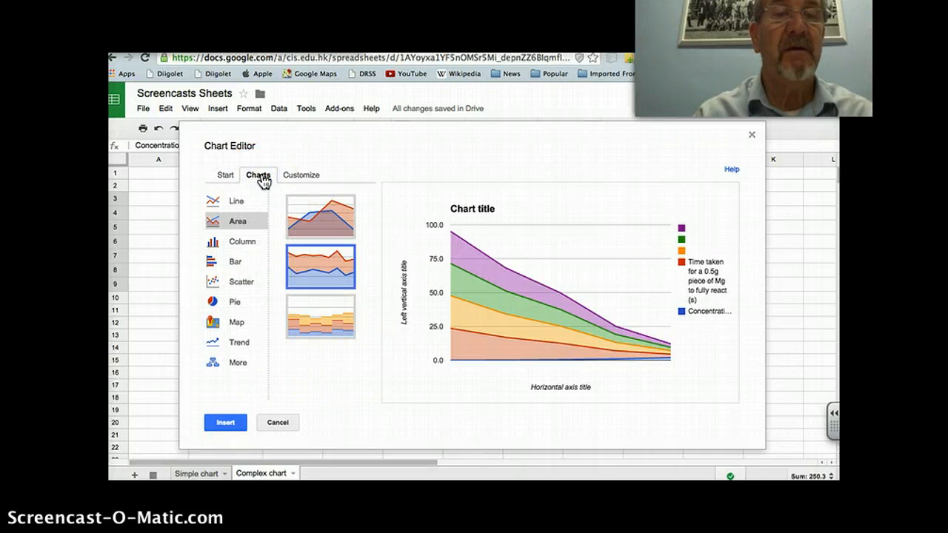
click(216, 284)
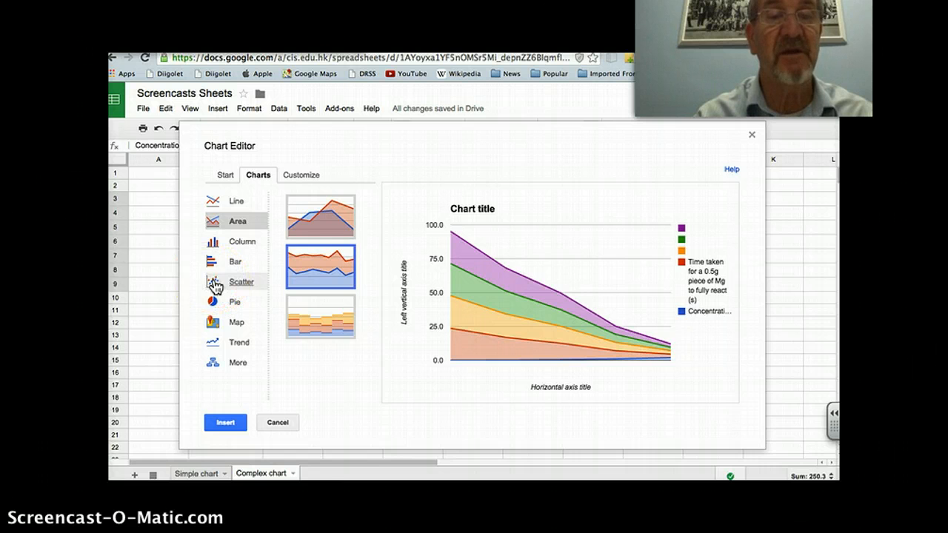
click(215, 284)
click(314, 224)
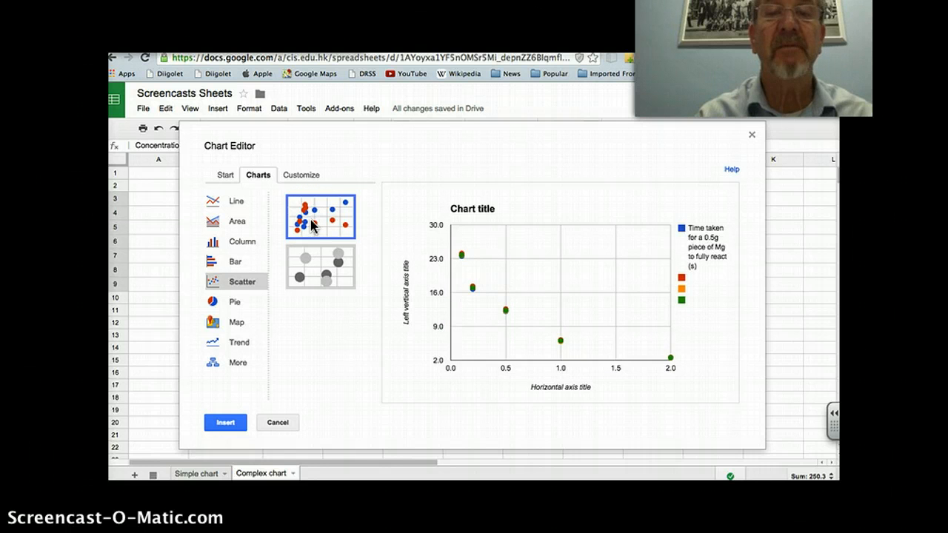
Set the chart title to "The time taken for 0.5g of Mg to fully reaction in acids of different concentrations".
click(303, 182)
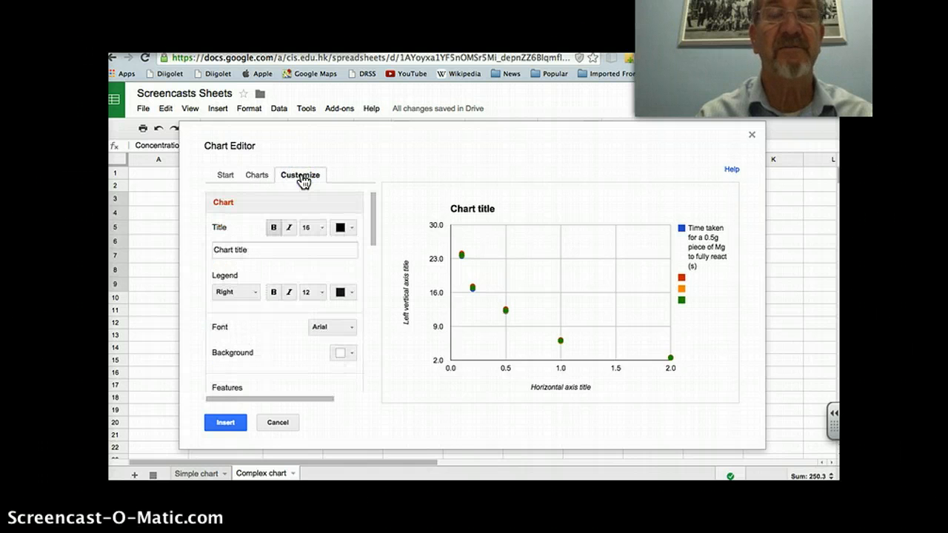
click(245, 249)
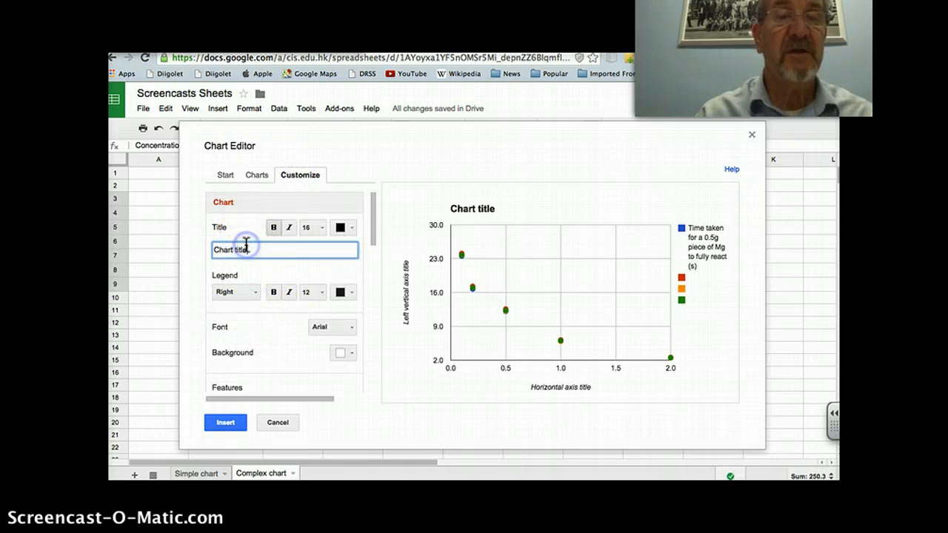
drag(247, 250, 204, 251)
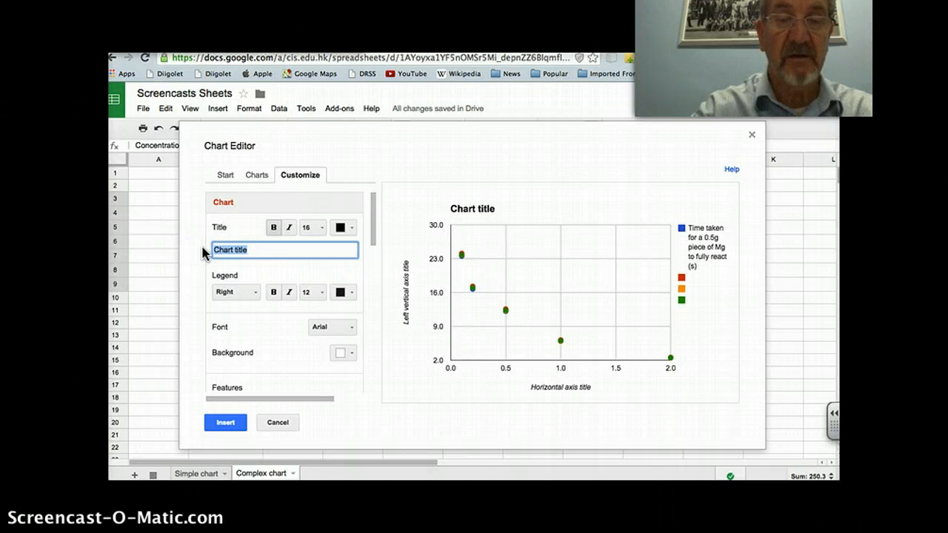
text(The time )
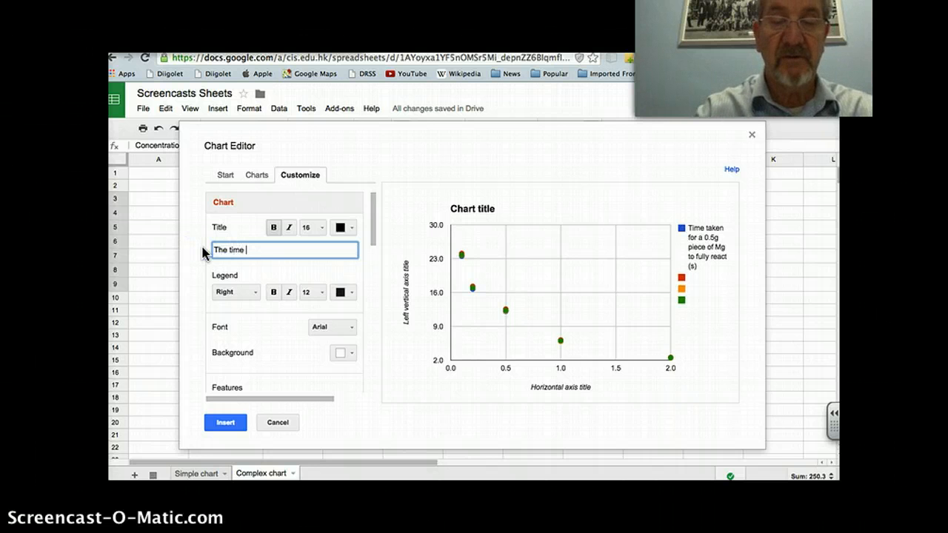
text(taken for )
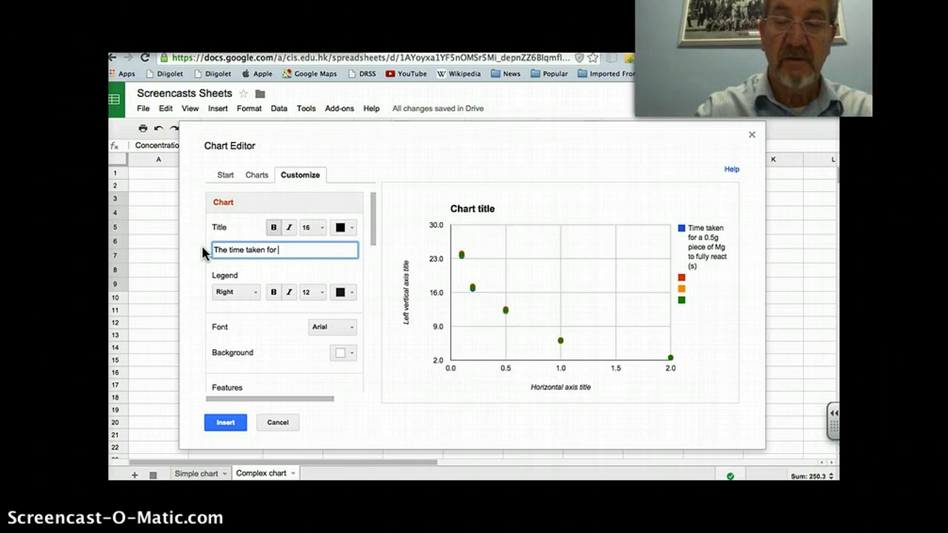
text(0.5g )
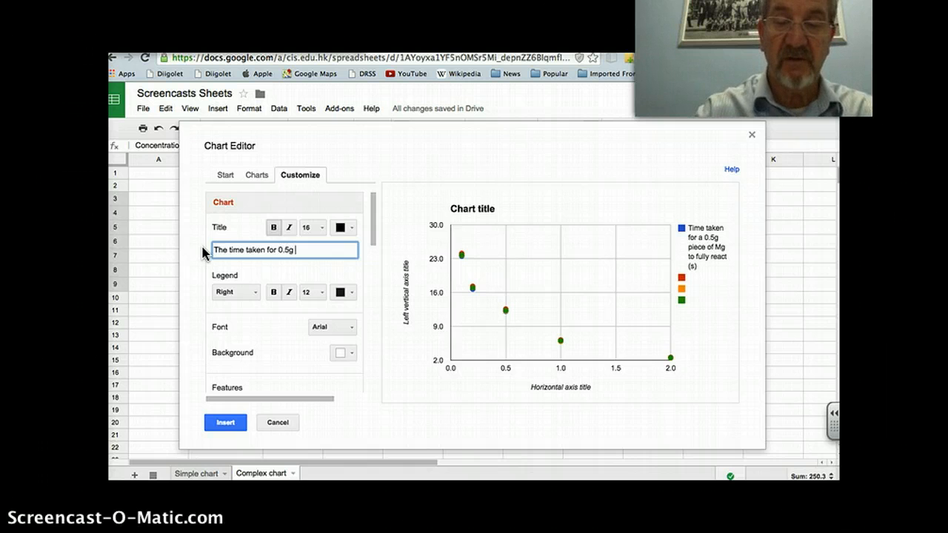
text(of Mg )
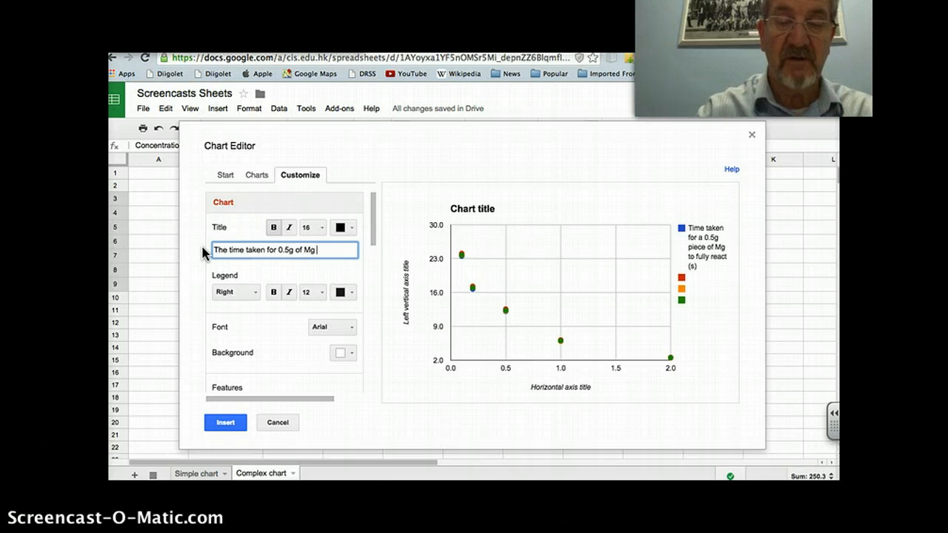
text(to)
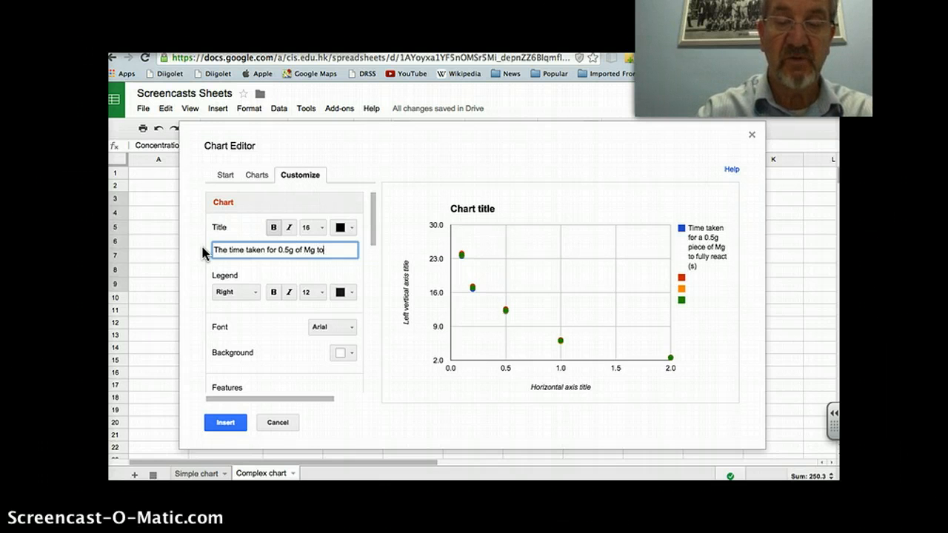
text( fully react in)
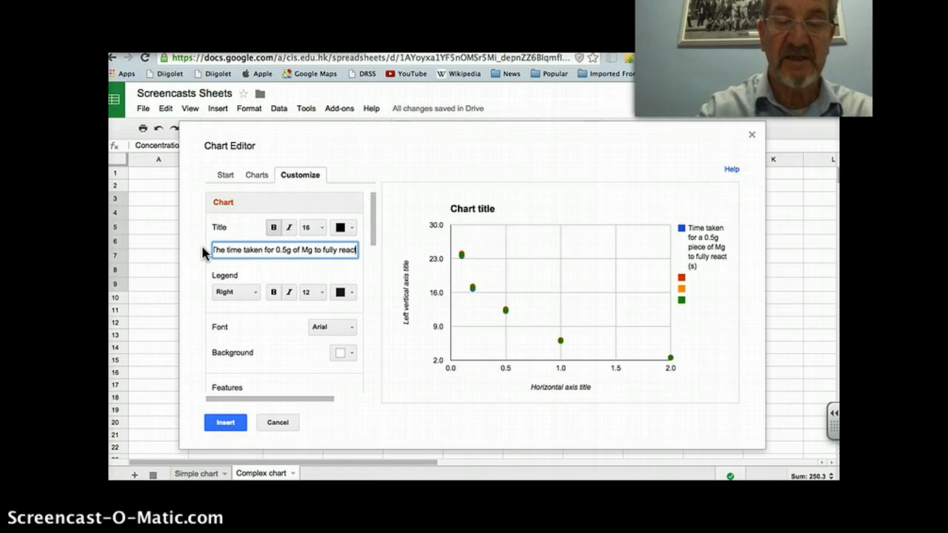
text( acids of)
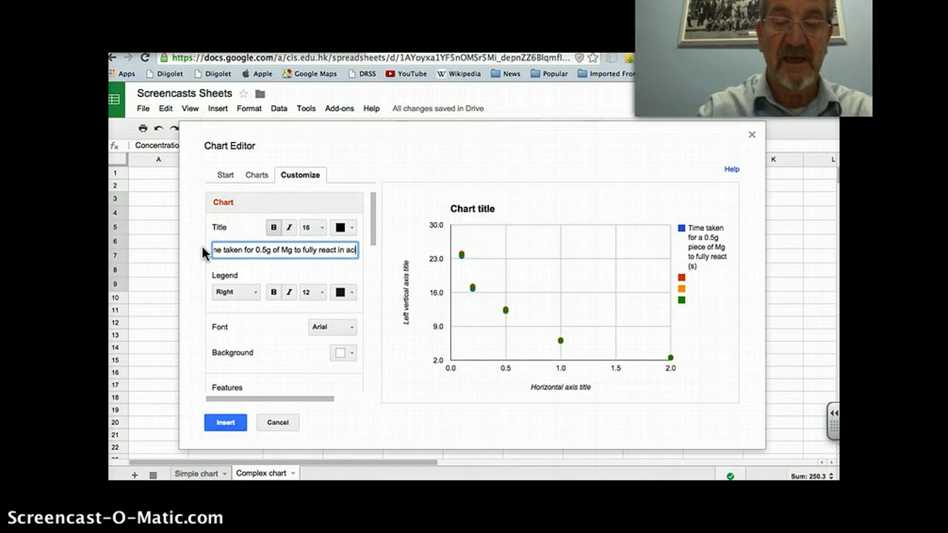
key(BackSpace)
key(BackSpace)
key(BackSpace)
key(BackSpace)
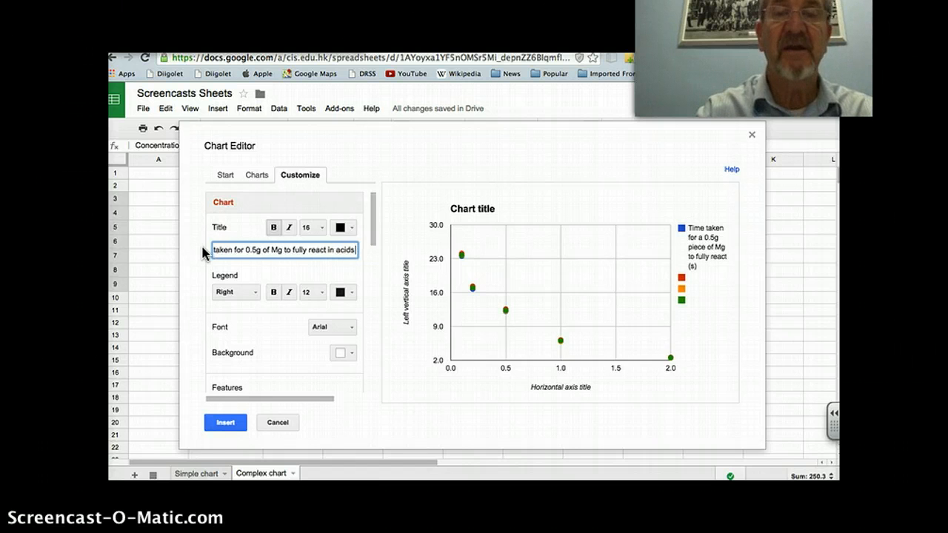
key(BackSpace)
key(BackSpace)
key(BackSpace)
key(BackSpace)
key(BackSpace)
key(BackSpace)
key(BackSpace)
key(BackSpace)
key(BackSpace)
key(BackSpace)
key(BackSpace)
key(BackSpace)
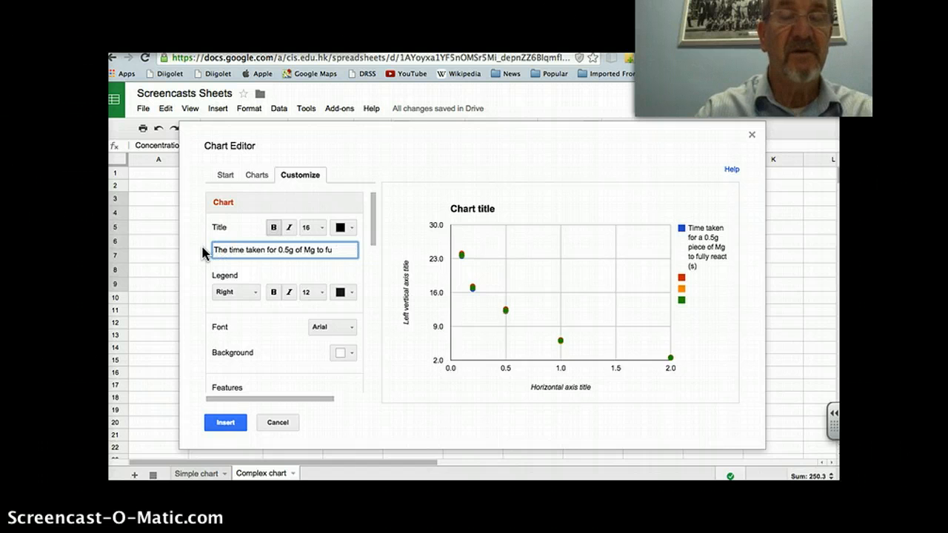
text(eac)
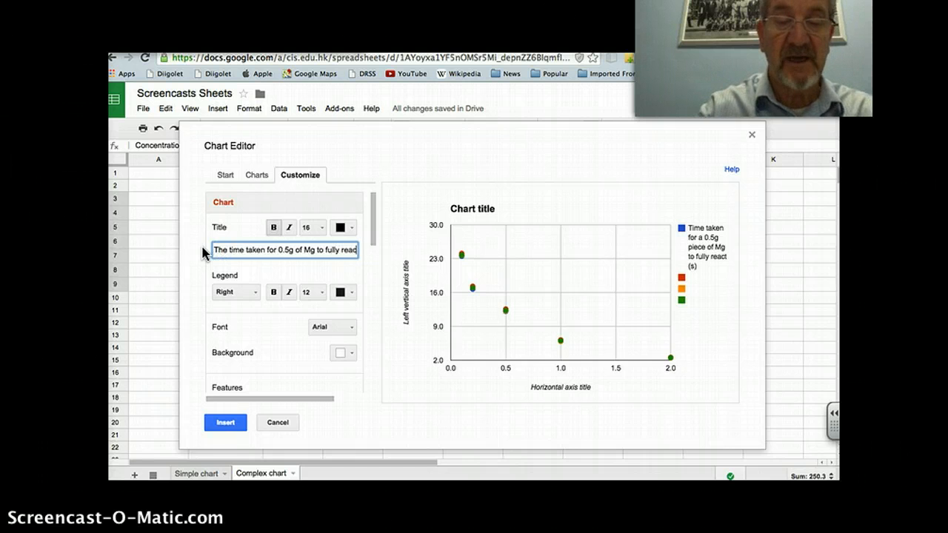
text(tion in ac)
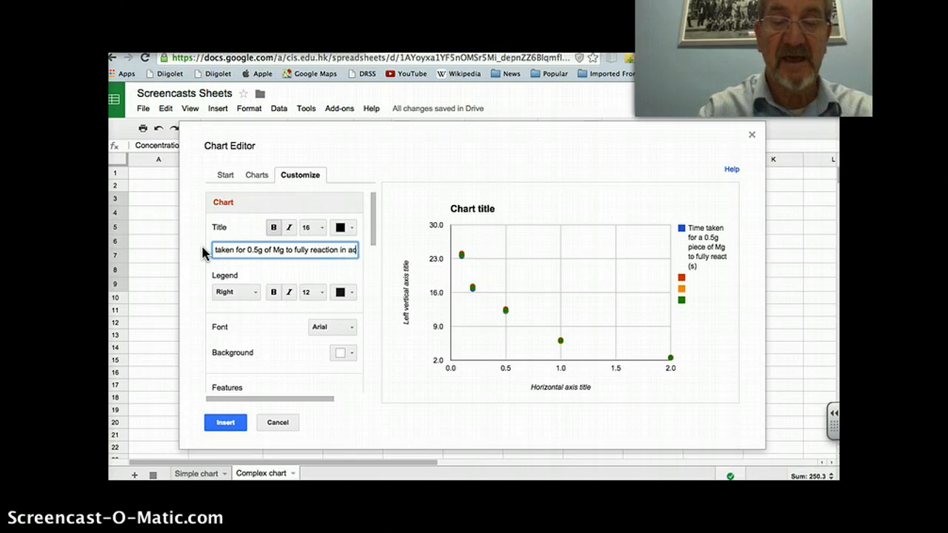
text(ids of differemnt)
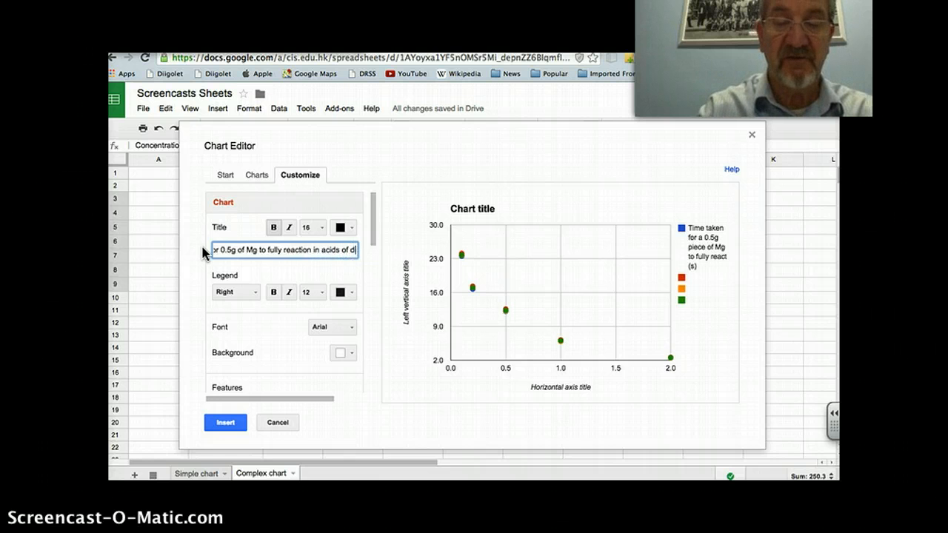
key(BackSpace)
key(BackSpace)
key(BackSpace)
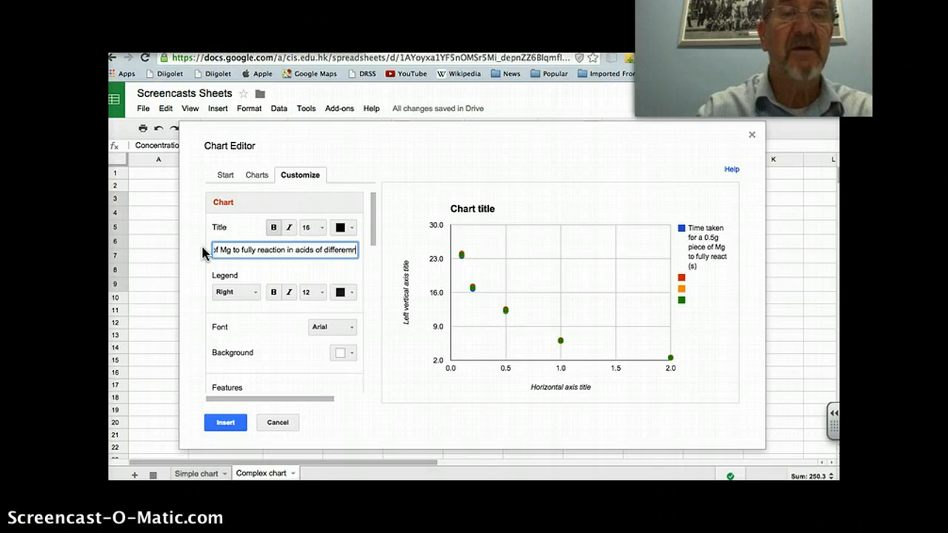
text(nt)
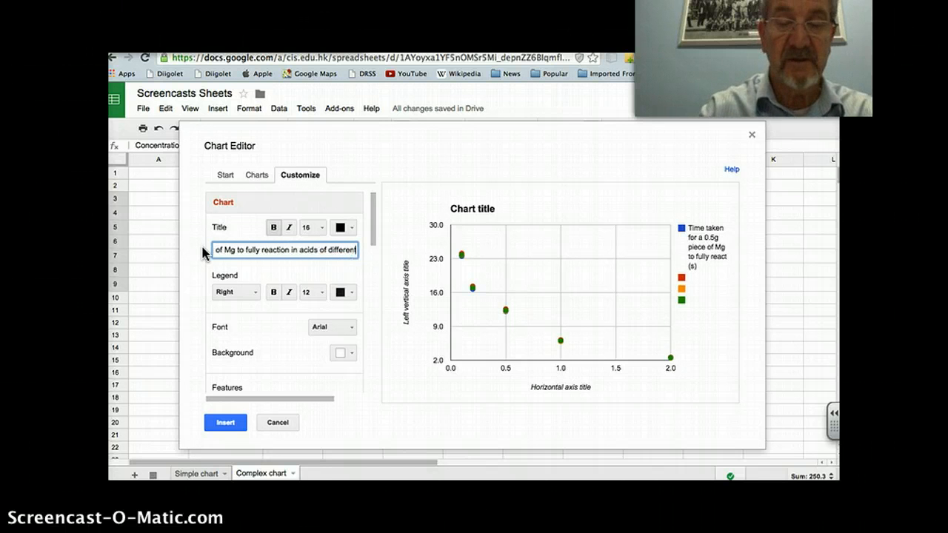
text( concentrations)
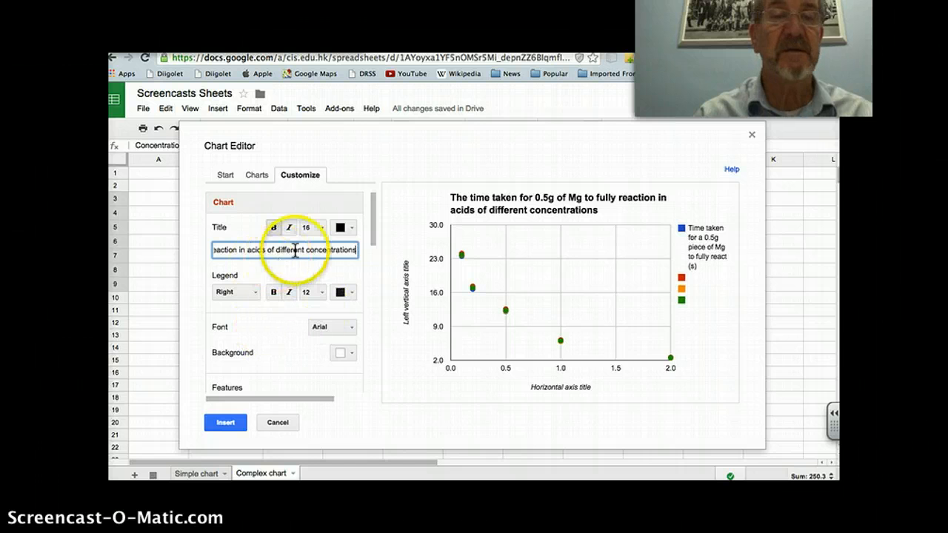
Correct the word "reaction" to "react" in the chart title.
click(237, 249)
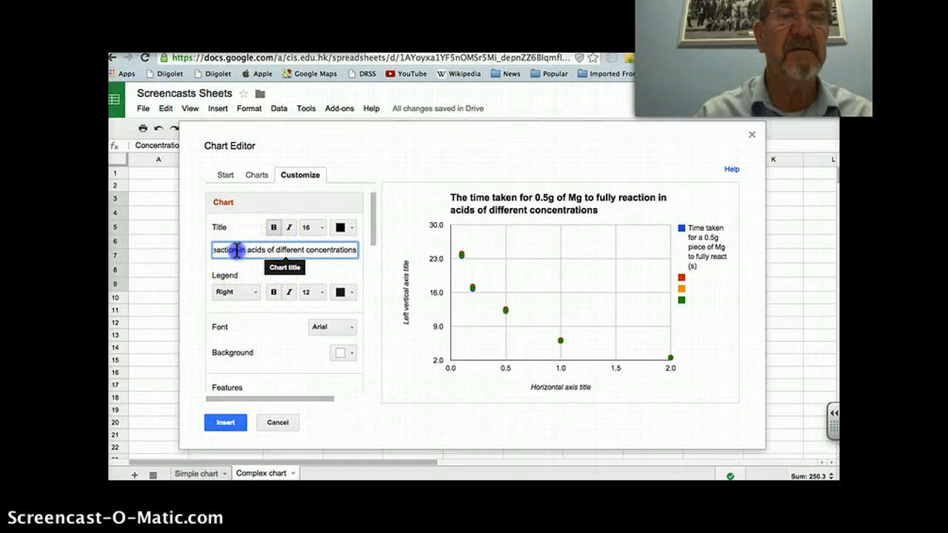
key(BackSpace)
key(BackSpace)
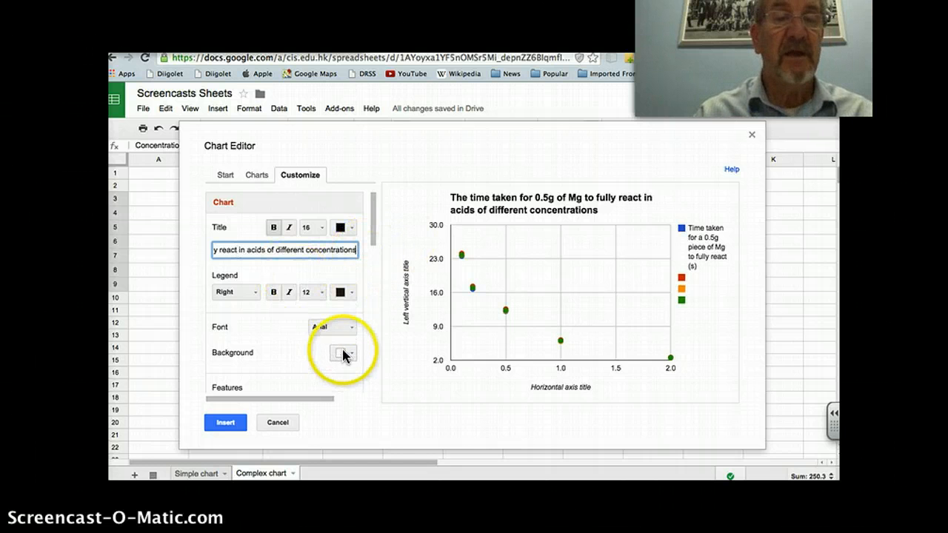
Set the horizontal axis title to "Concentration of acid (M or mol dm-3)".
drag(373, 234, 375, 281)
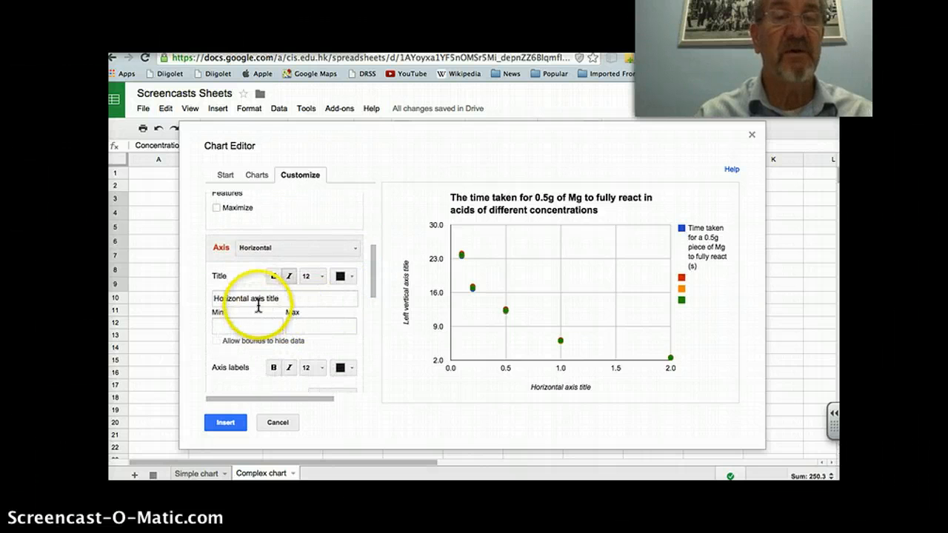
click(281, 295)
drag(282, 295, 213, 296)
text(Conc)
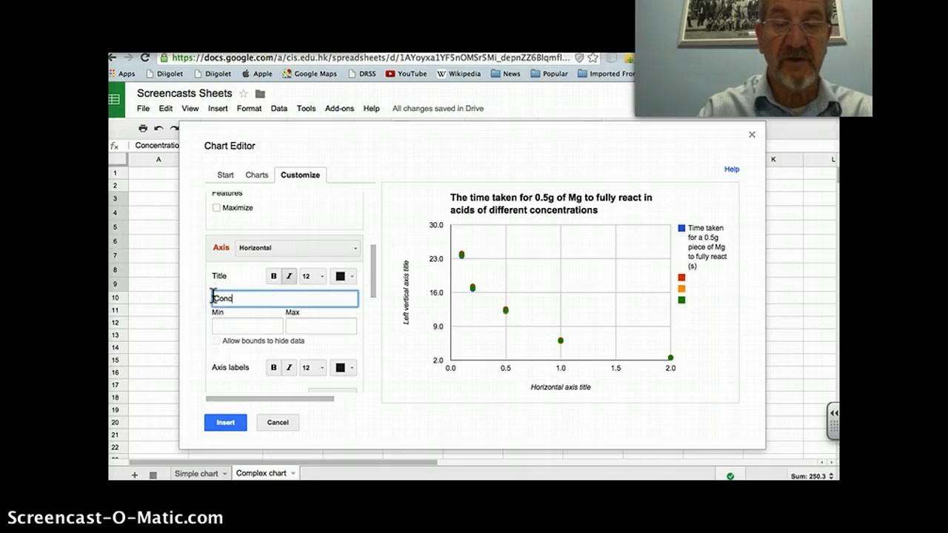
text(entration of acid)
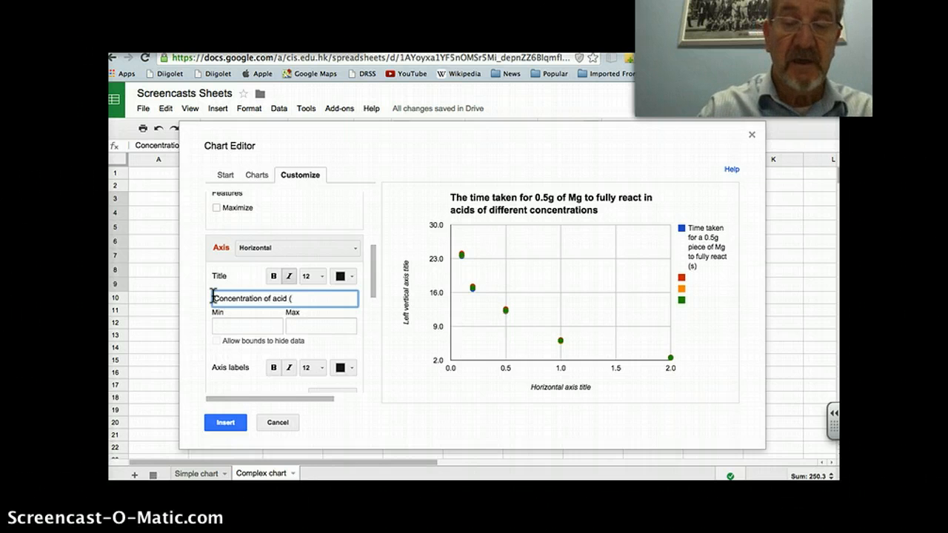
text((M)
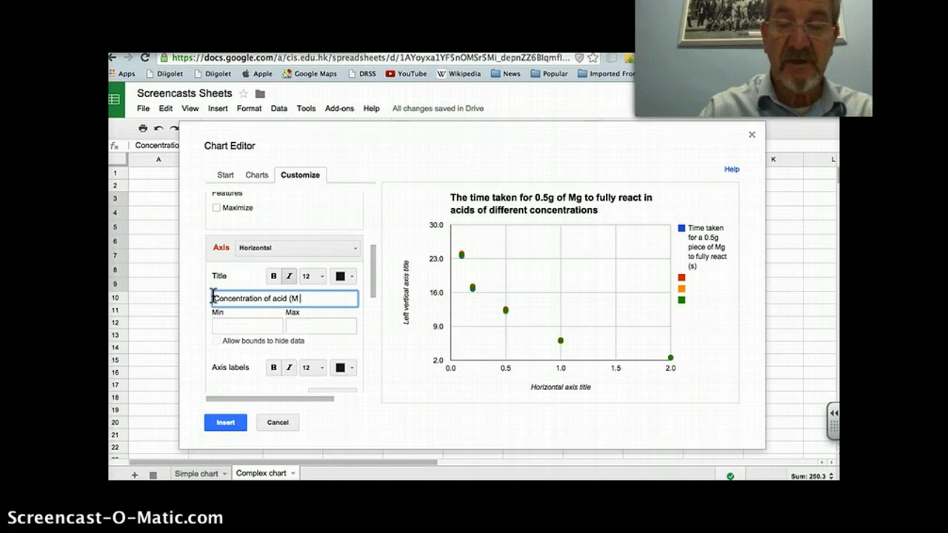
text( or mol)
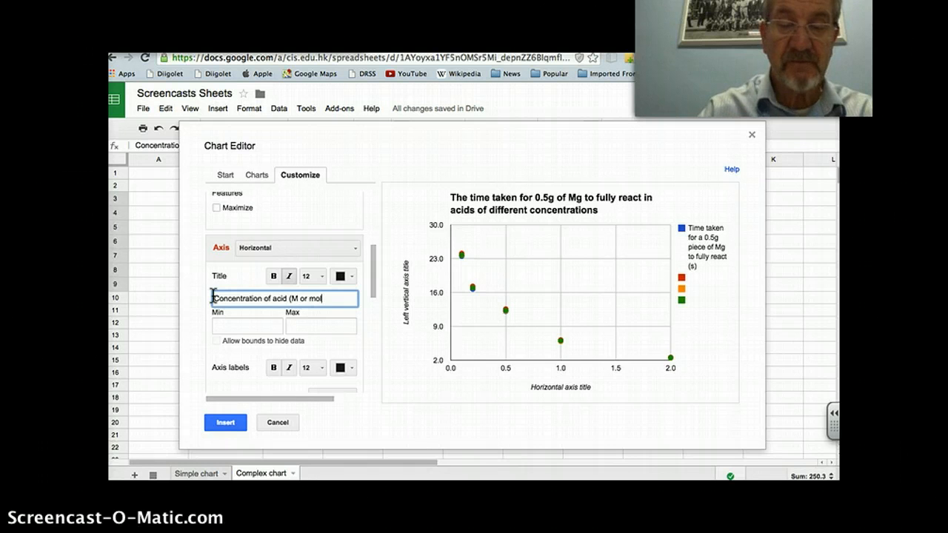
text( dm-)
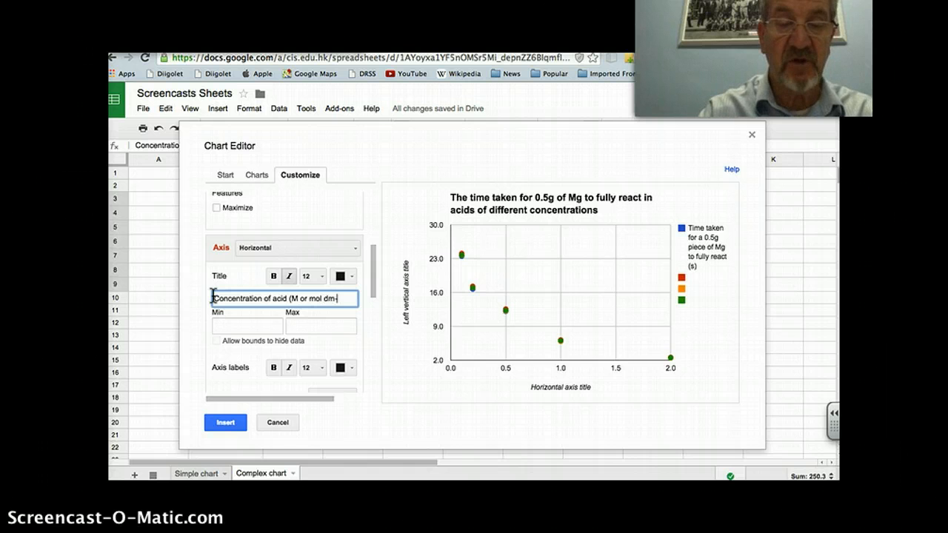
text(3))
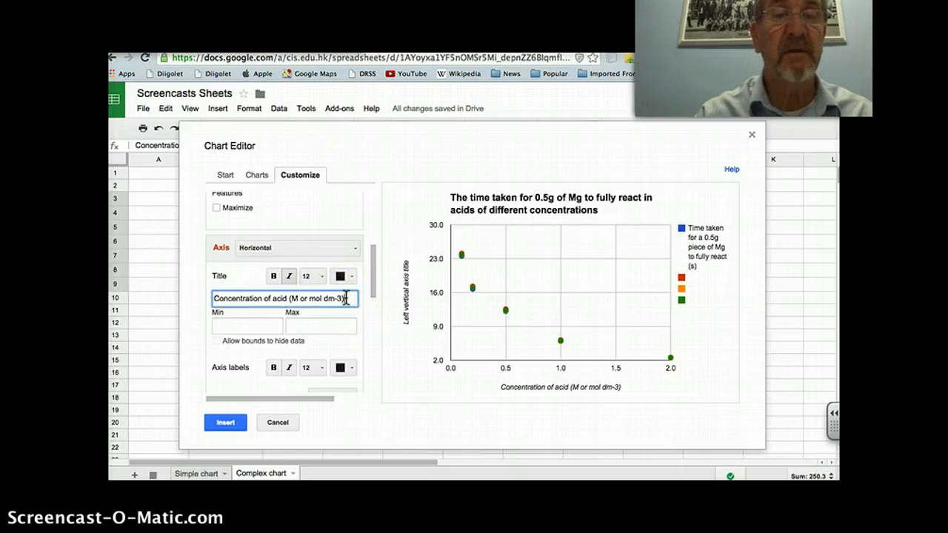
Set the left vertical axis title to "Time taken for Mg to fully react (s)".
click(355, 252)
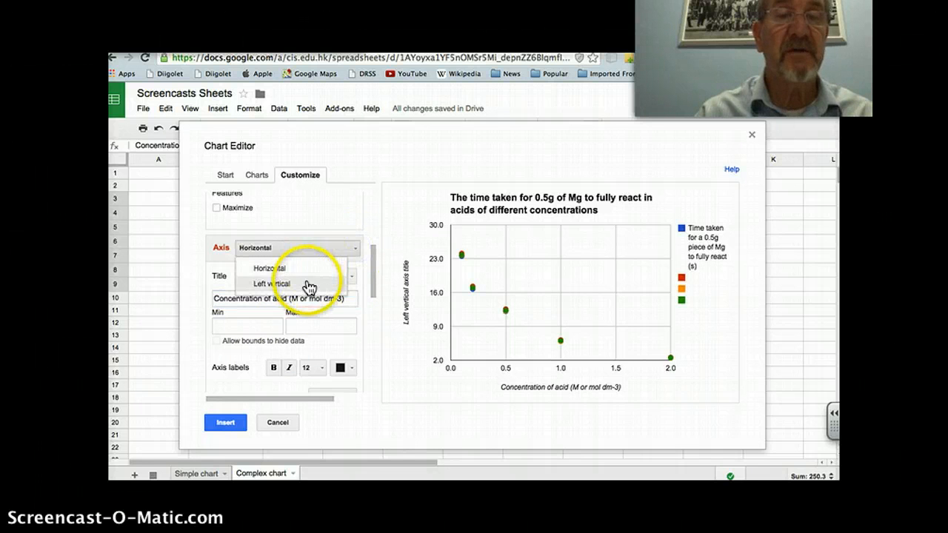
click(308, 284)
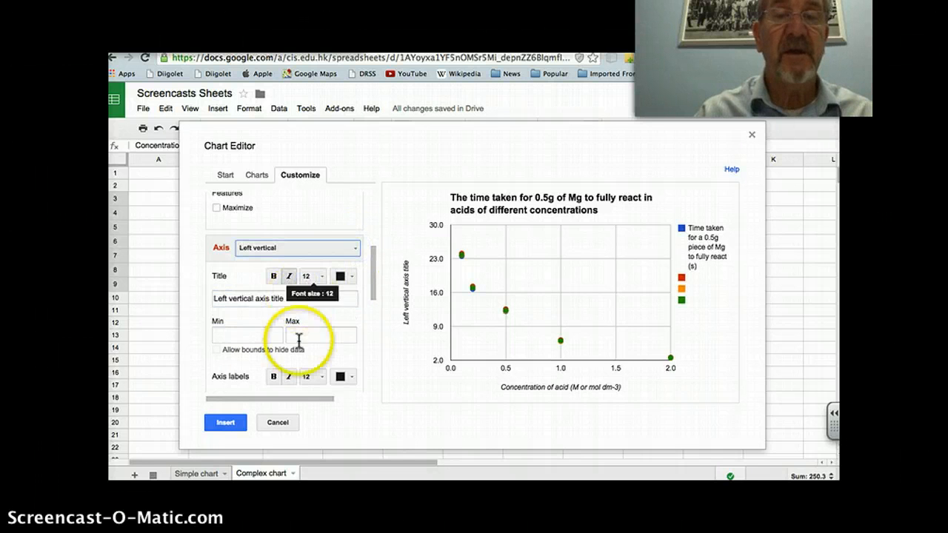
double_click(281, 299)
drag(280, 298, 203, 298)
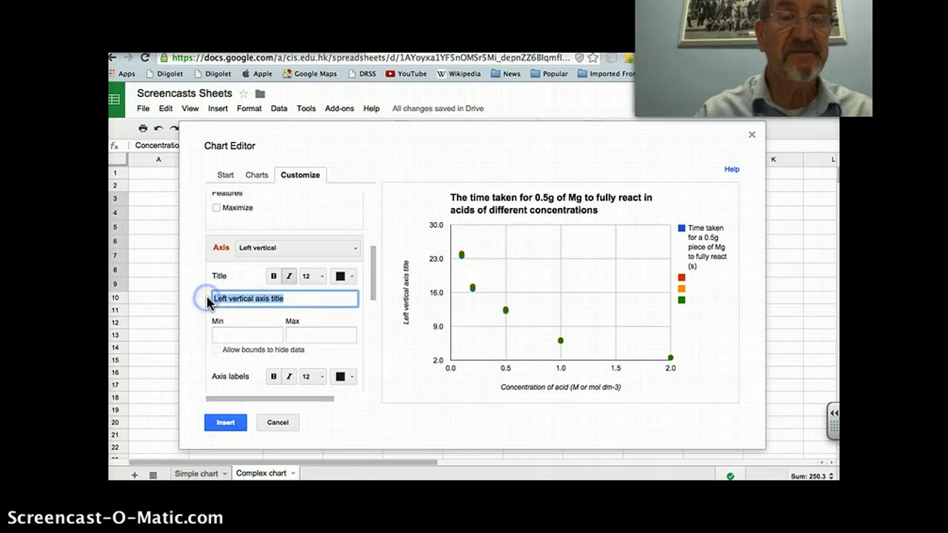
text(Tim)
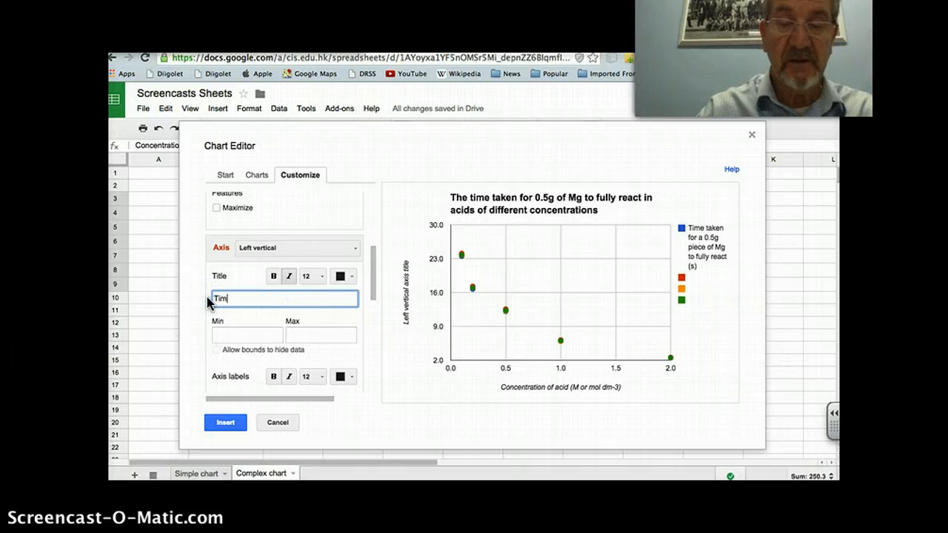
text(e taken )
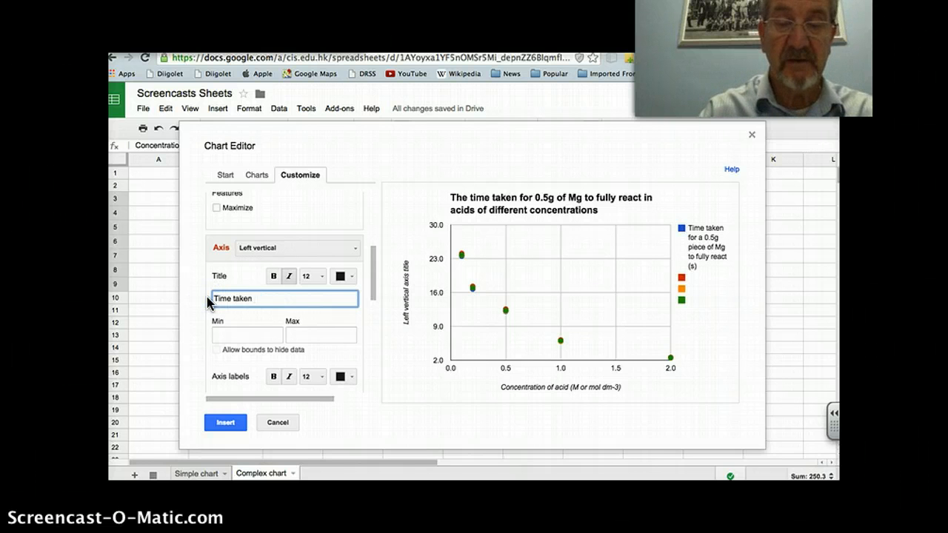
text(for Mg)
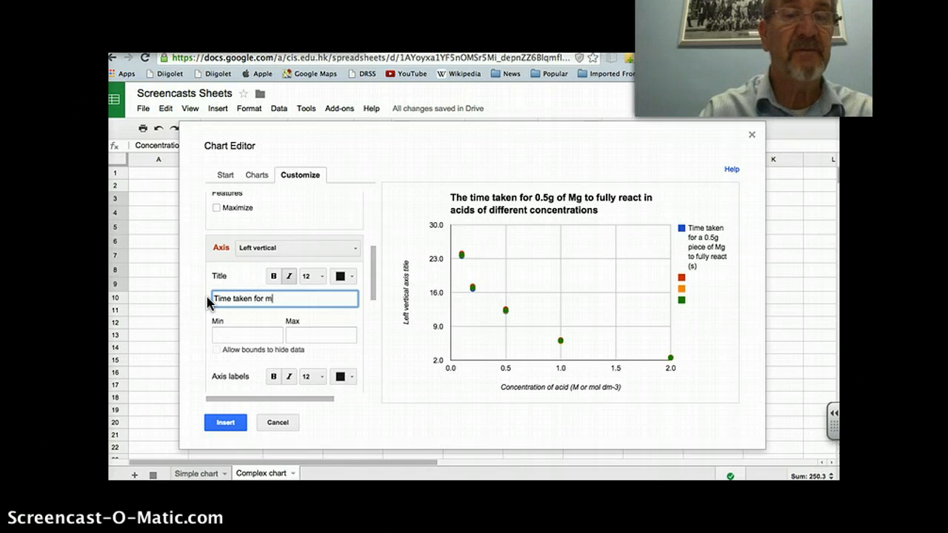
key(BackSpace)
key(BackSpace)
text(M)
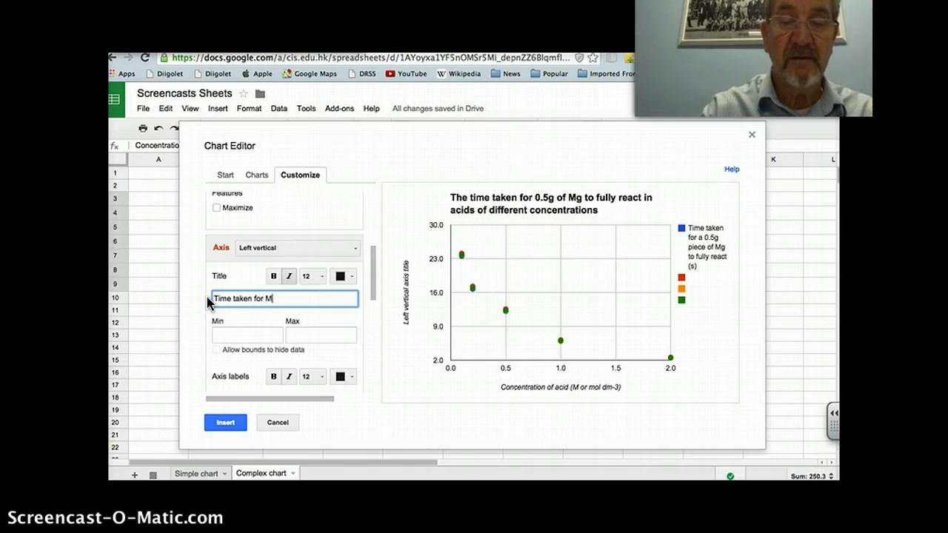
text(g to )
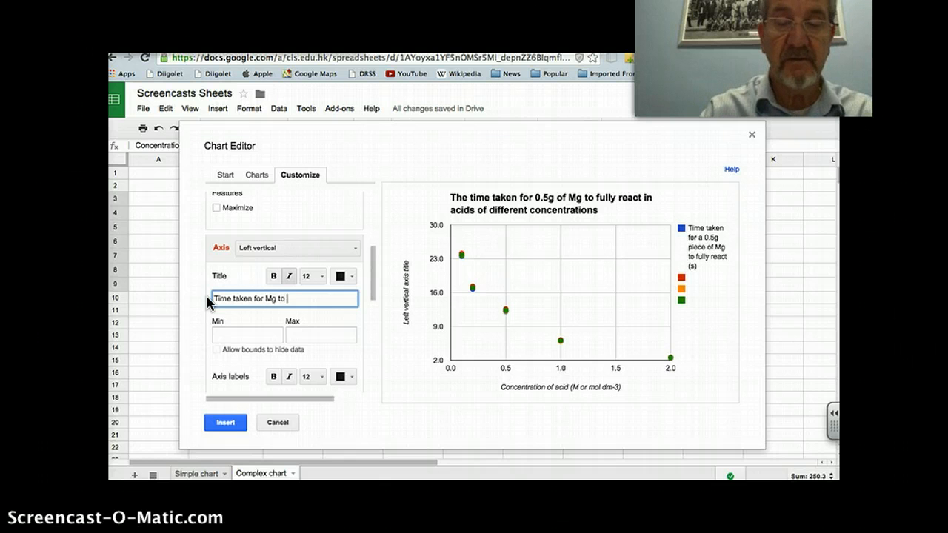
text(fuly react)
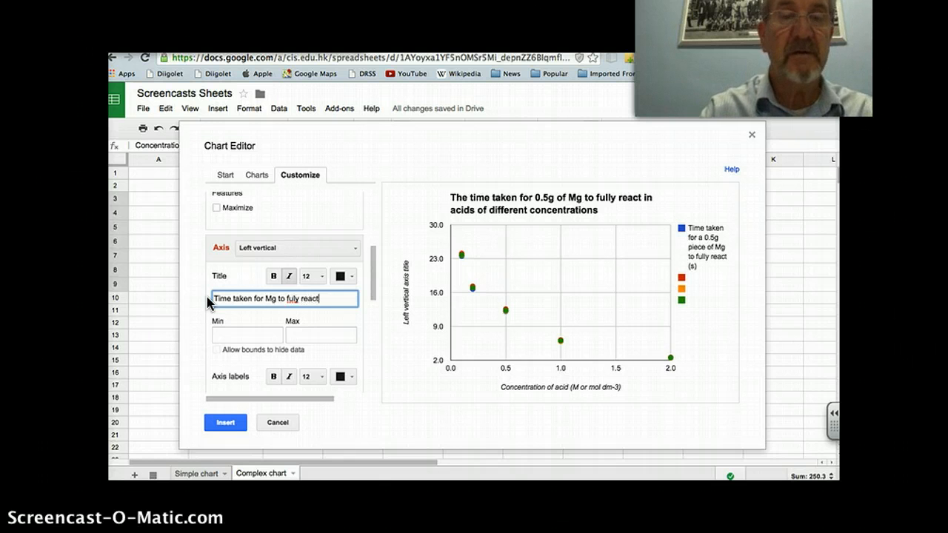
text( ()
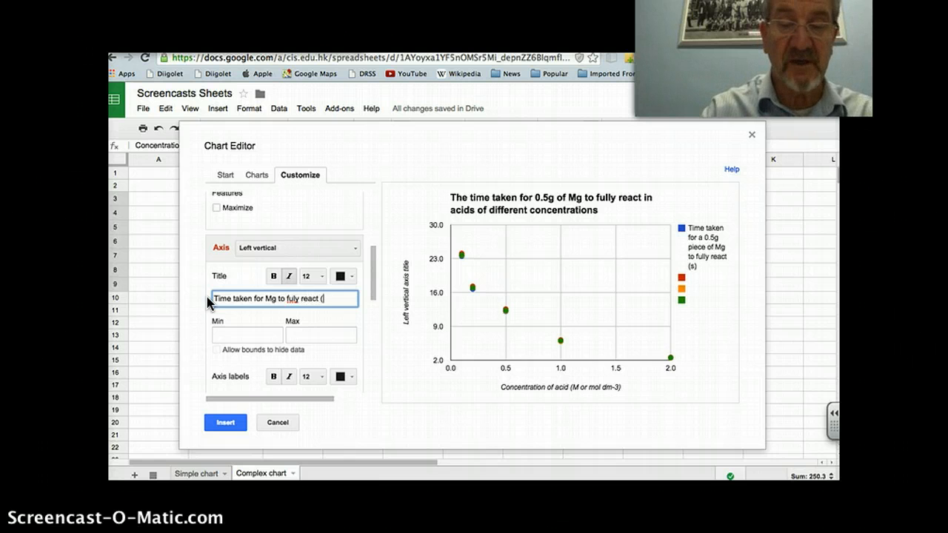
text(s)
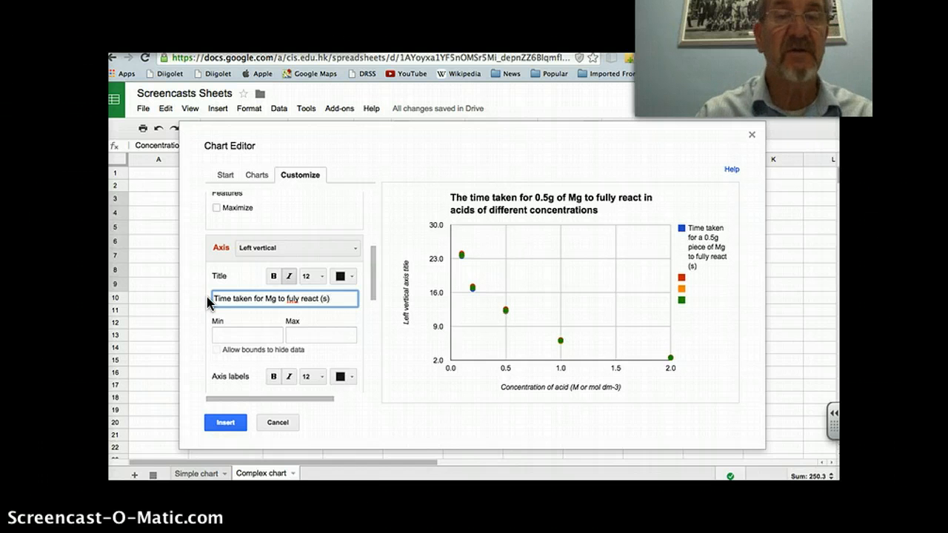
click(295, 297)
text(l)
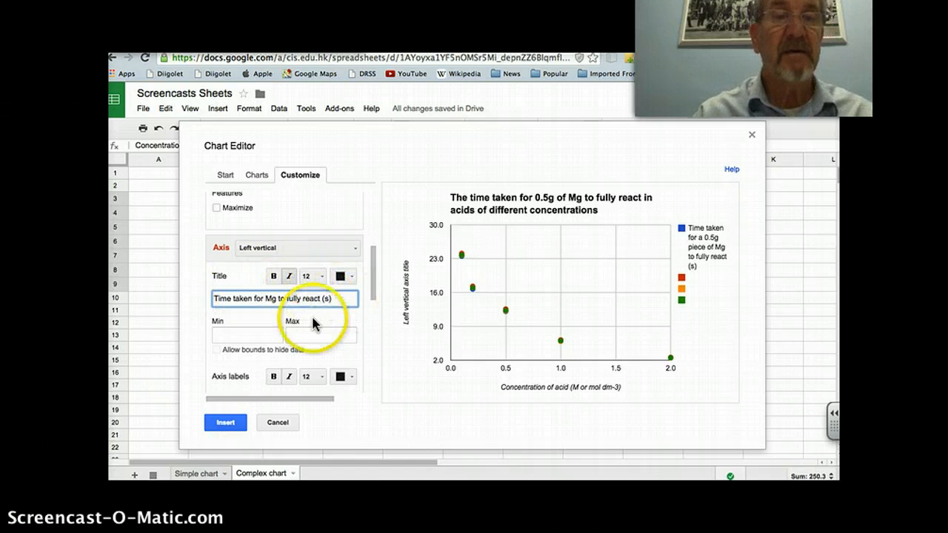
click(370, 287)
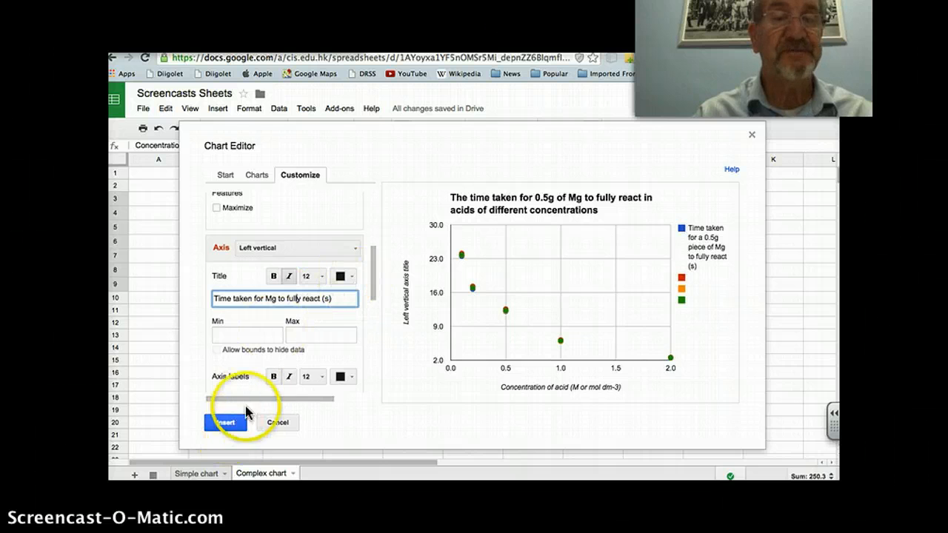
key(Return)
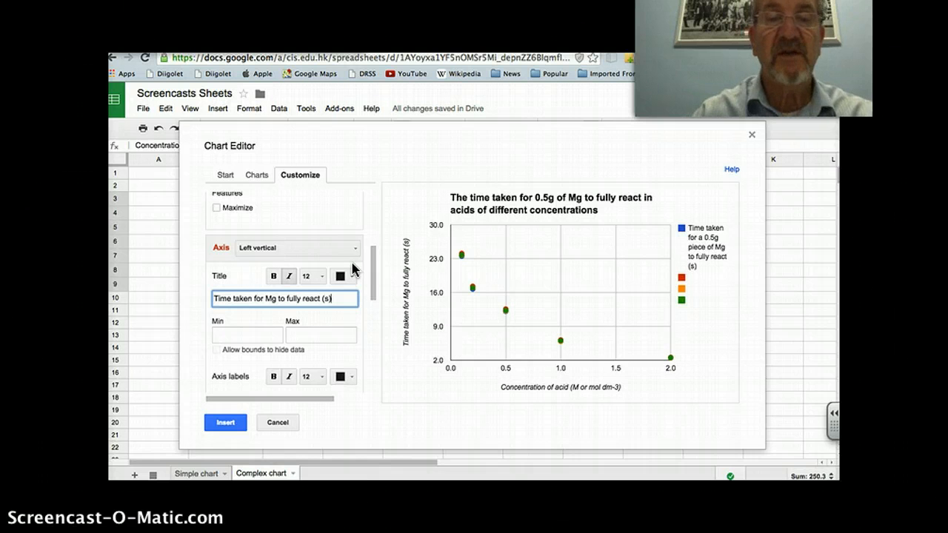
Try a Linear trendline on the series for the time taken by the 0.5g piece of Mg.
drag(372, 271, 368, 393)
click(234, 376)
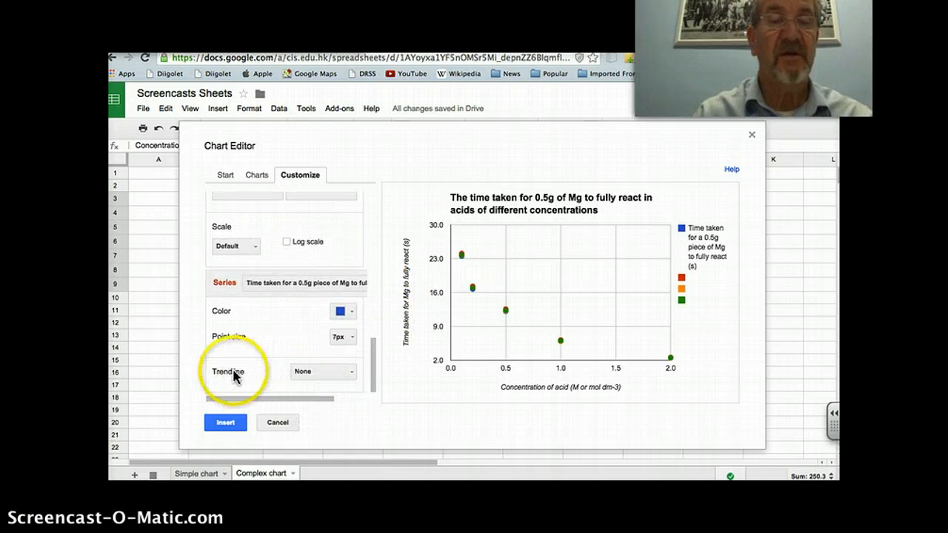
click(350, 375)
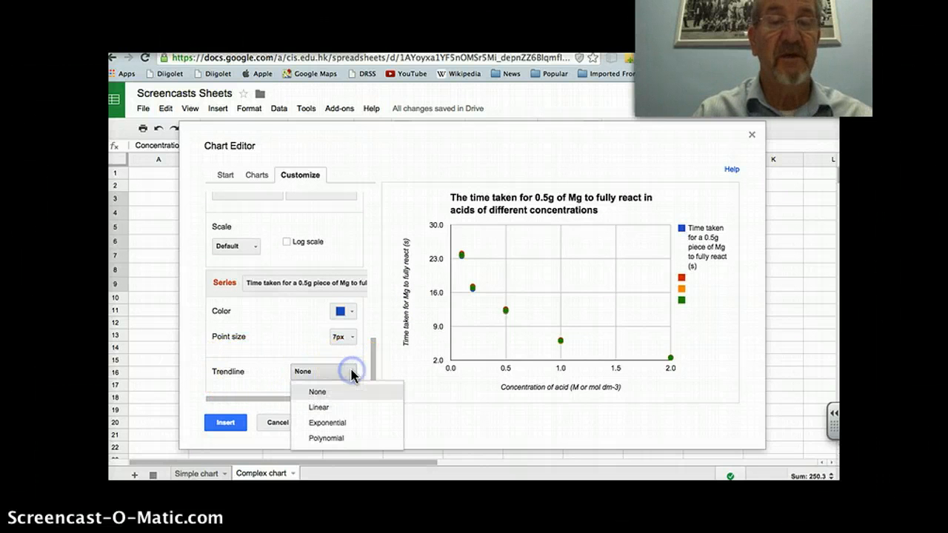
click(338, 408)
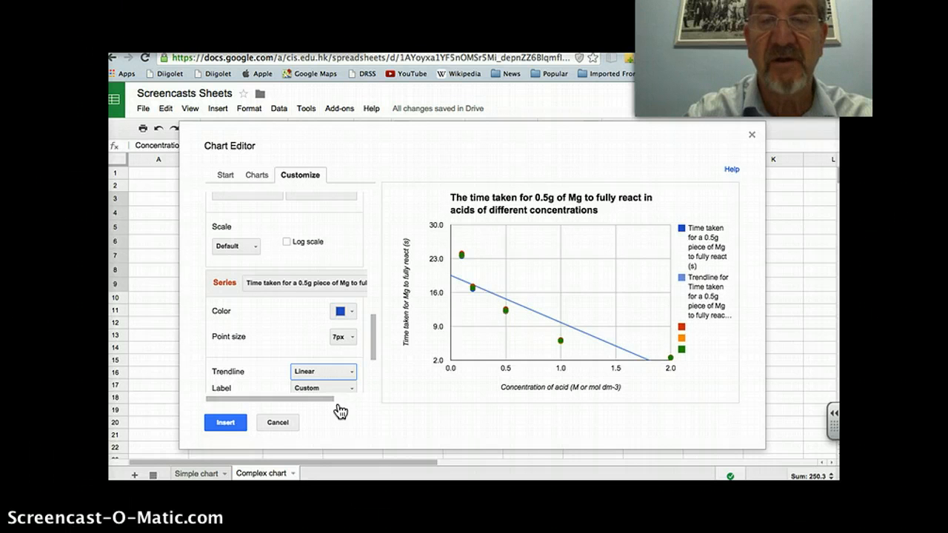
Set the series trendline to Exponential and insert the finished chart into the sheet.
click(350, 372)
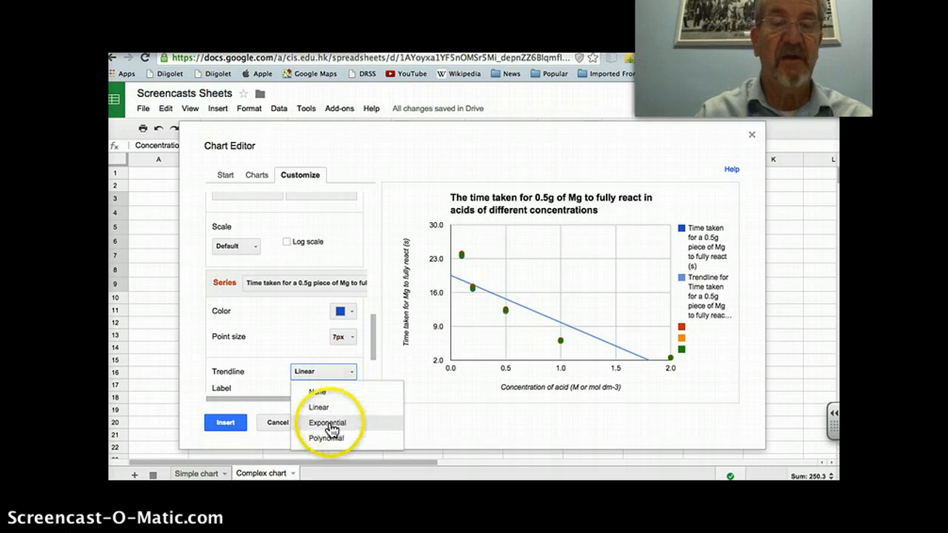
click(327, 422)
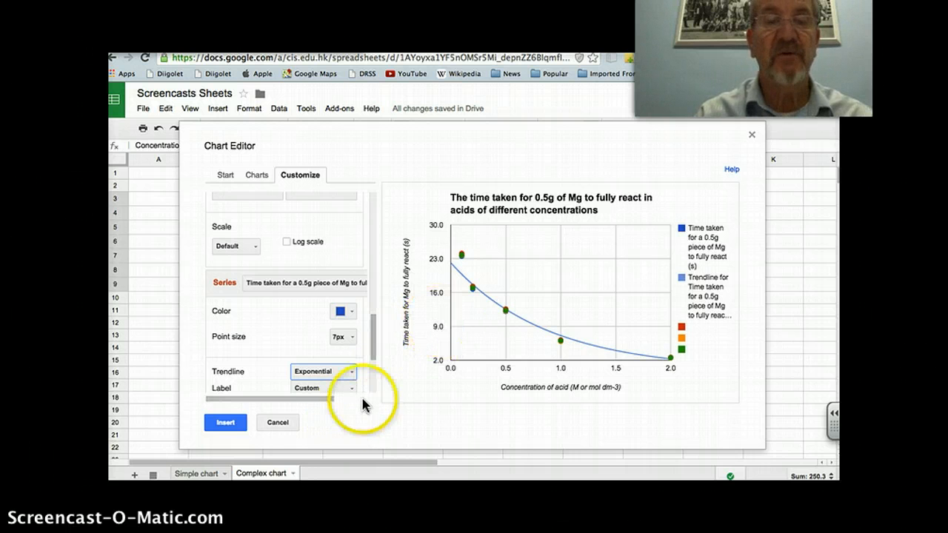
click(225, 423)
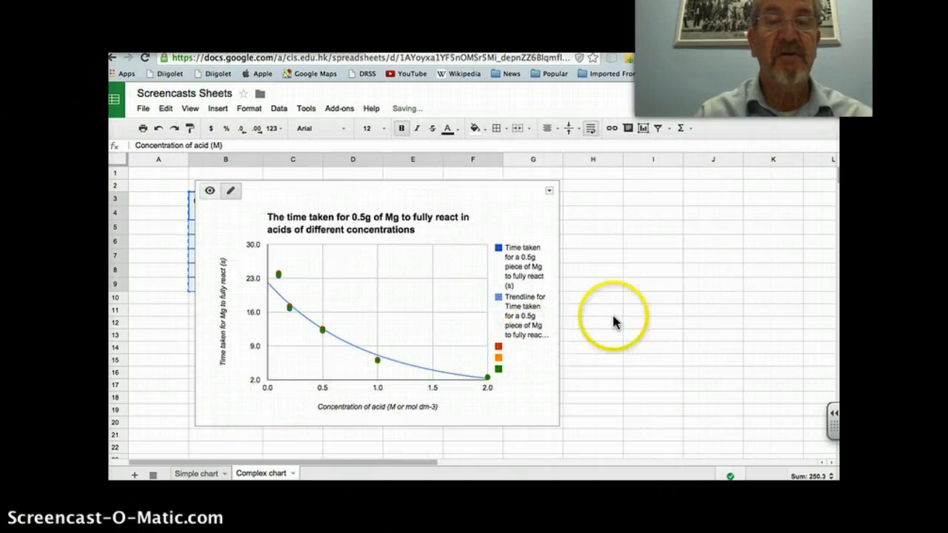